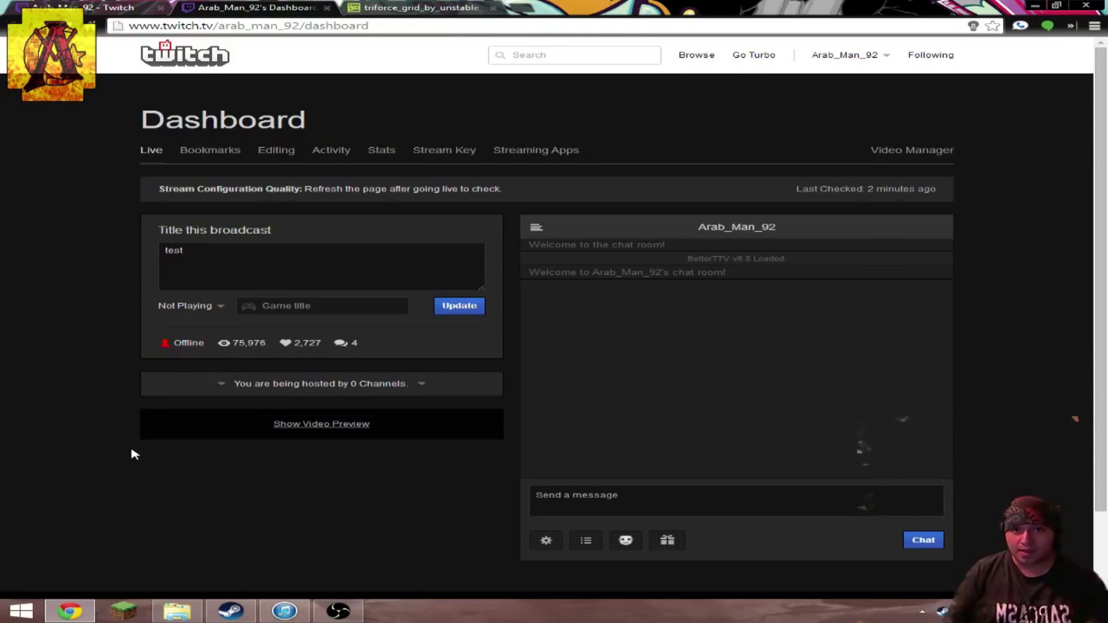
Go back from the offline 'test' dashboard to the Arab_Man_92 channel profile page
{"action": "key", "text": "alt+Left"}
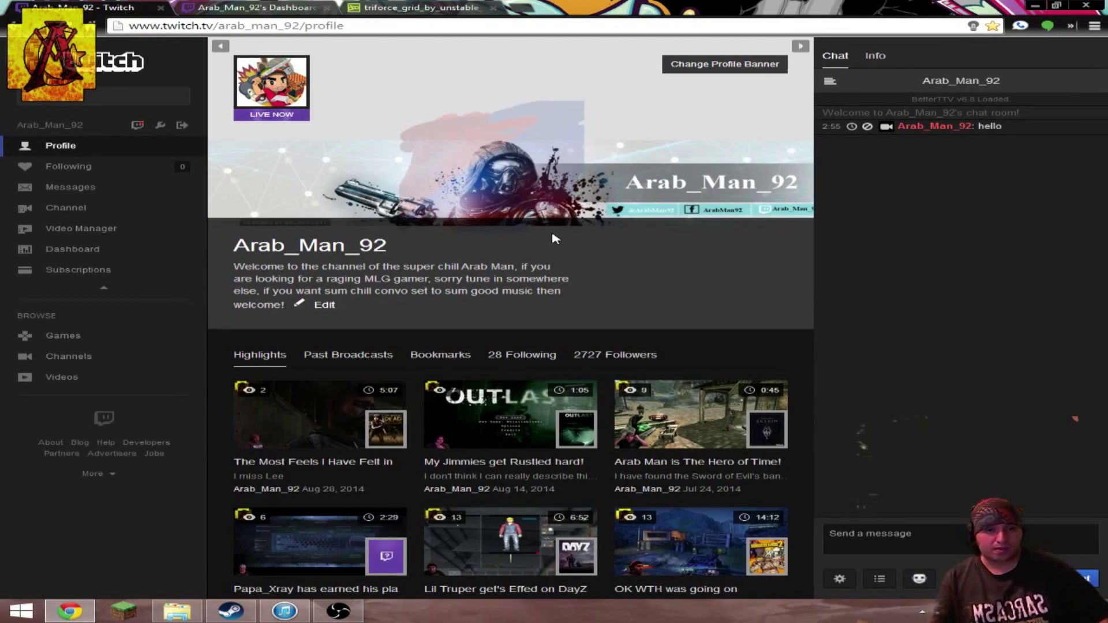
Flip to the Dashboard tab, then back to the Arab_Man_92 - Twitch profile tab
{"action": "left_click", "coordinate": [256, 7]}
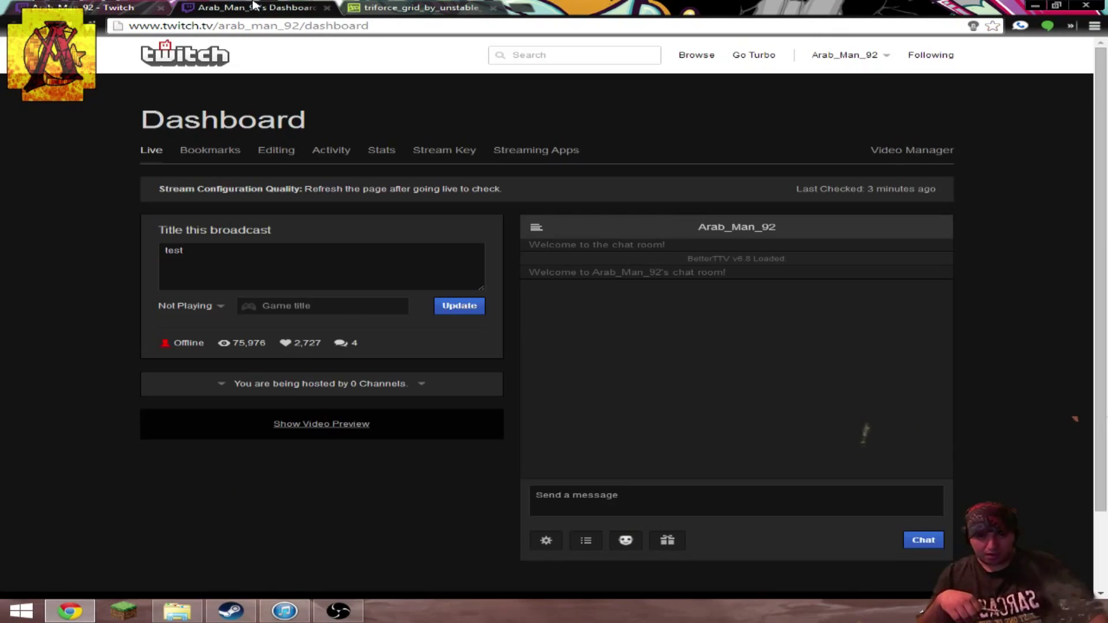
{"action": "left_click", "coordinate": [109, 7]}
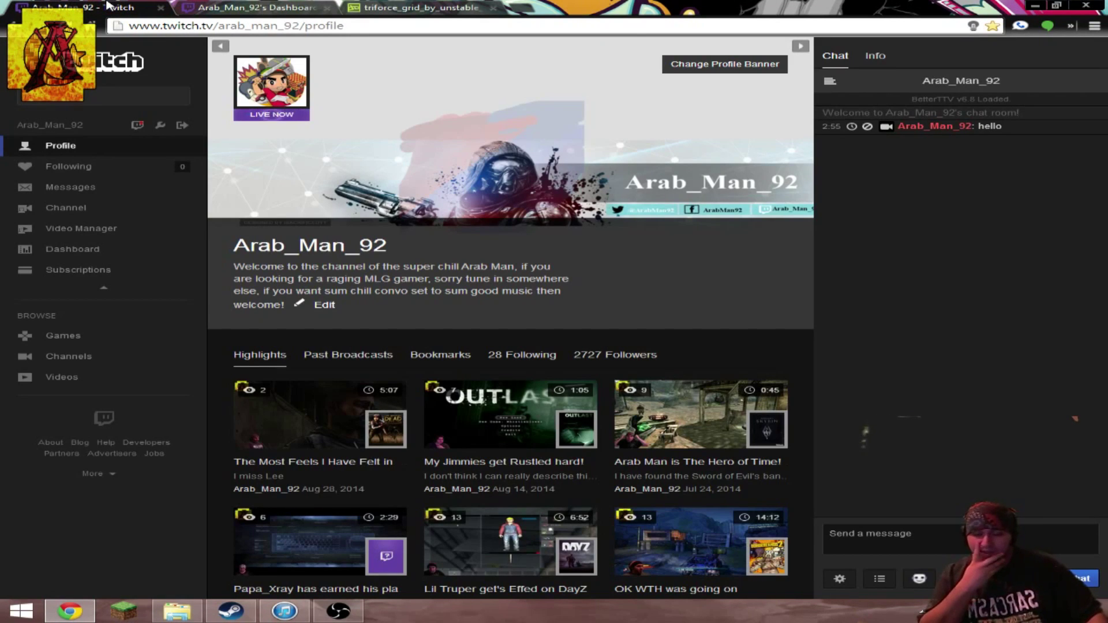